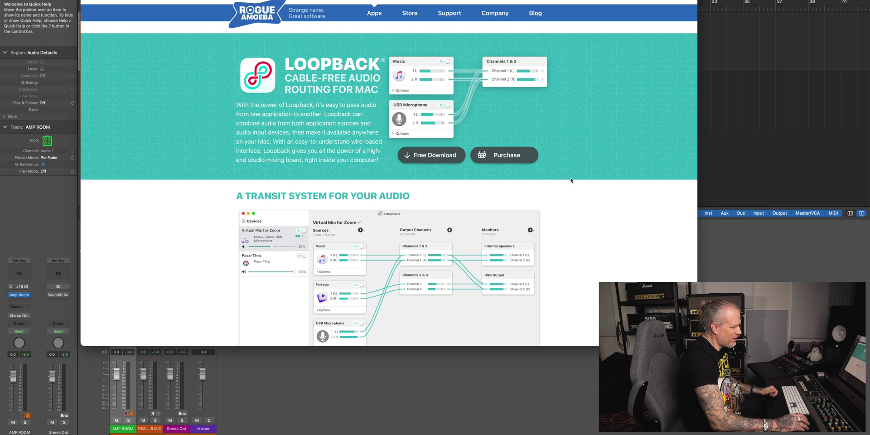
Step: Scroll through Loopback's feature list and open its purchase page to see the prices
scroll(570, 181, "down", 20)
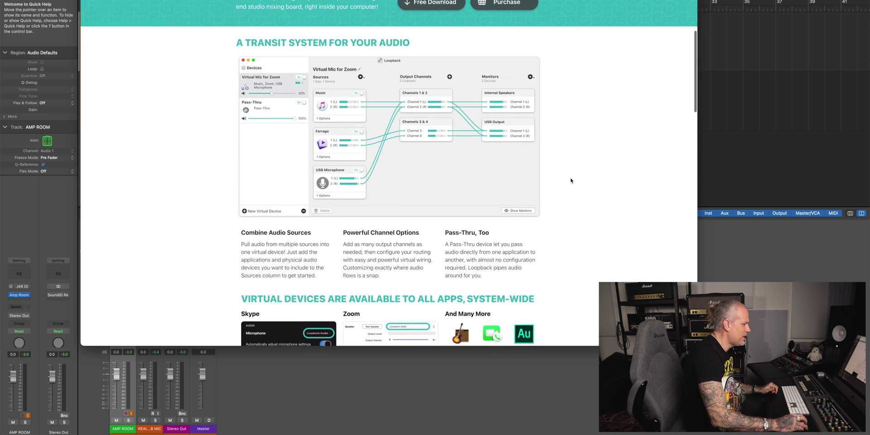
scroll(570, 180, "down", 10)
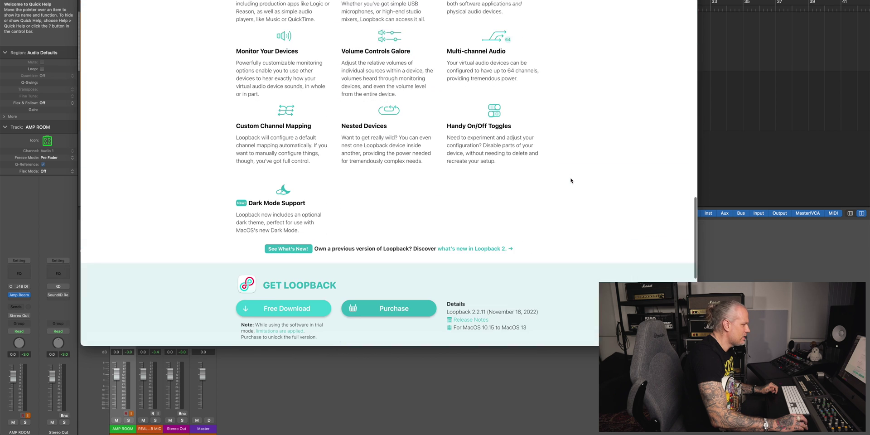
left_click(397, 184)
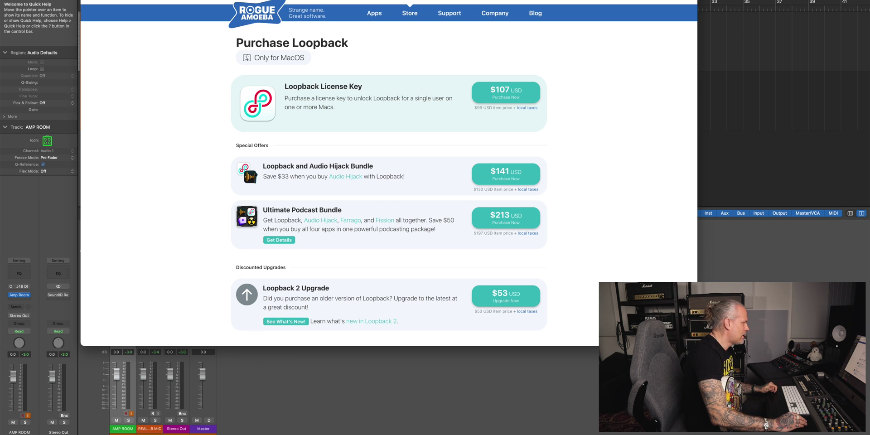
Step: Go back to the Loopback product page and scroll up to the top
key("super+bracketleft")
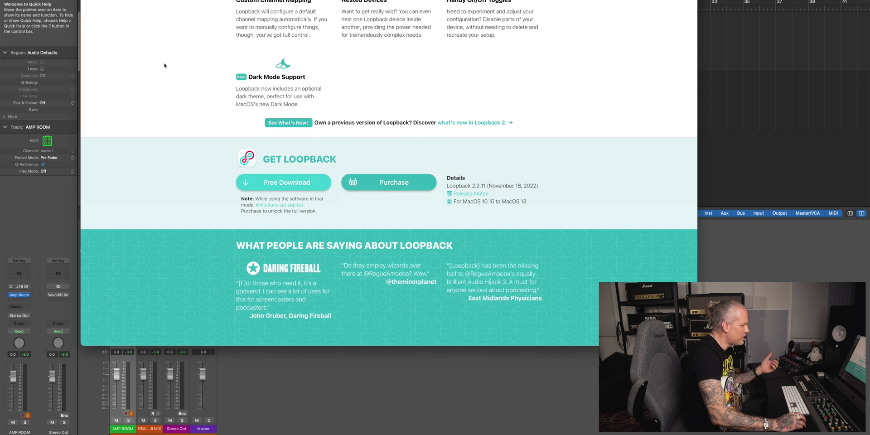
scroll(165, 66, "up", 3)
scroll(164, 65, "up", 10)
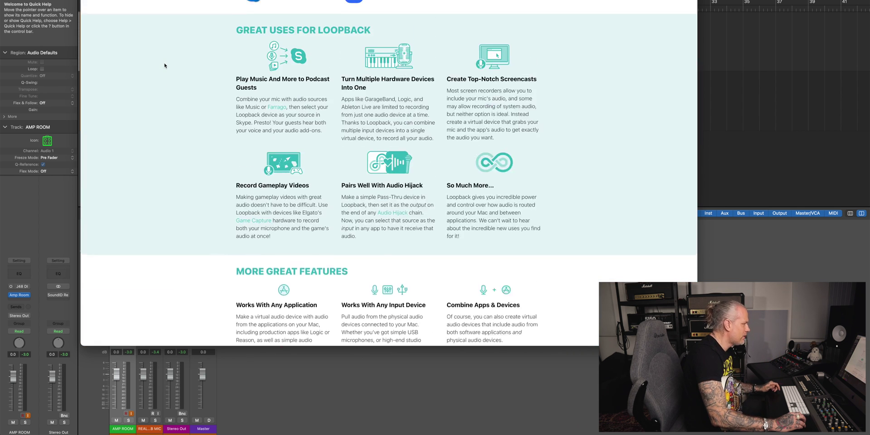
scroll(165, 66, "up", 8)
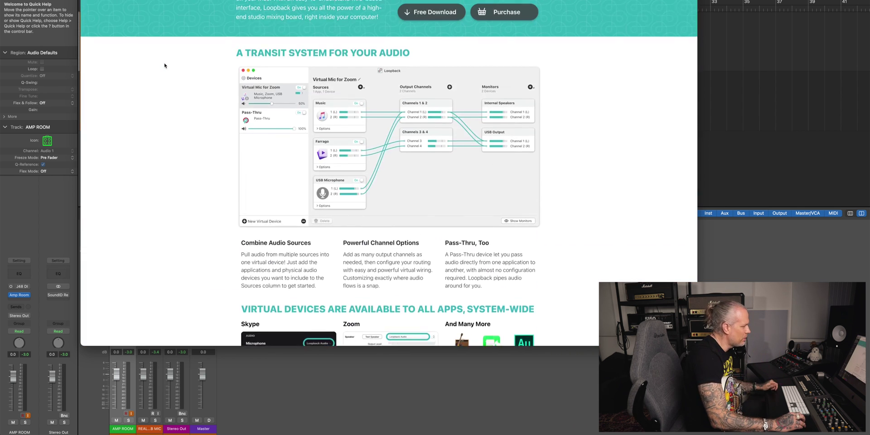
scroll(164, 66, "up", 3)
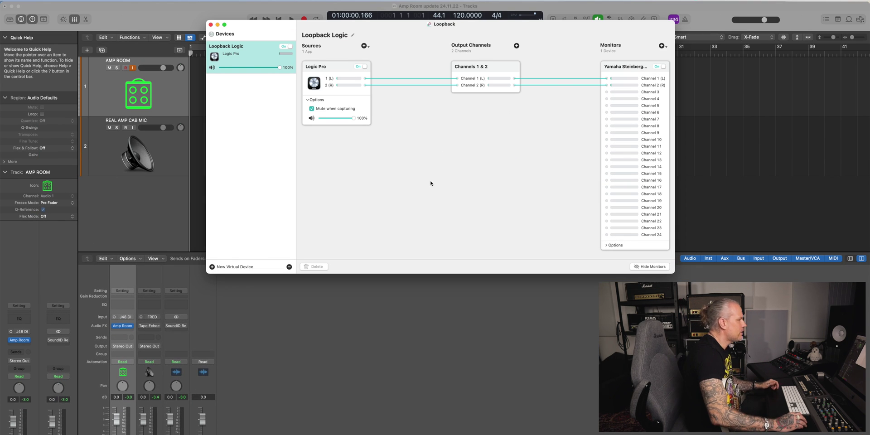
Step: Move the Loopback window up, then add and delete a temporary Loopback Audio device, keeping Loopback Logic
left_click_drag(402, 36, 400, 13)
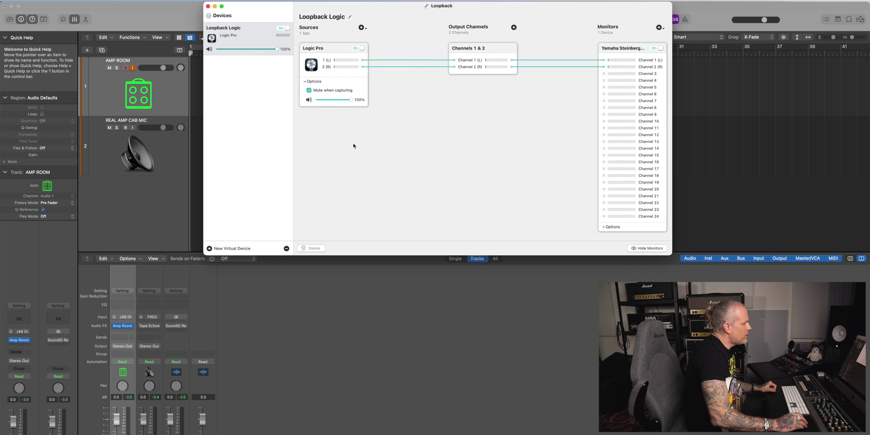
left_click(209, 248)
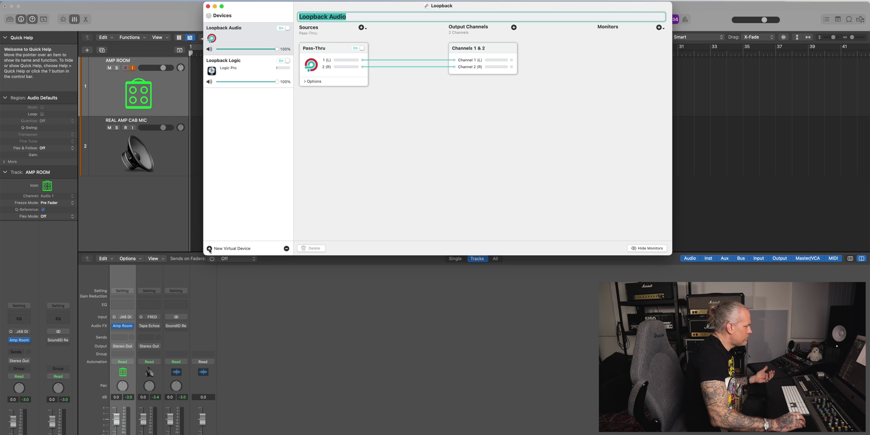
left_click(286, 248)
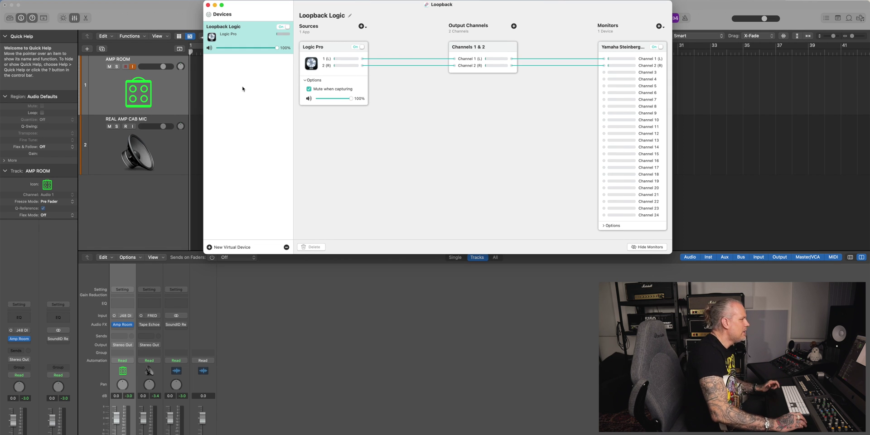
Step: Browse the audio sources available to Loopback Logic and dismiss the list without adding any
left_click(361, 27)
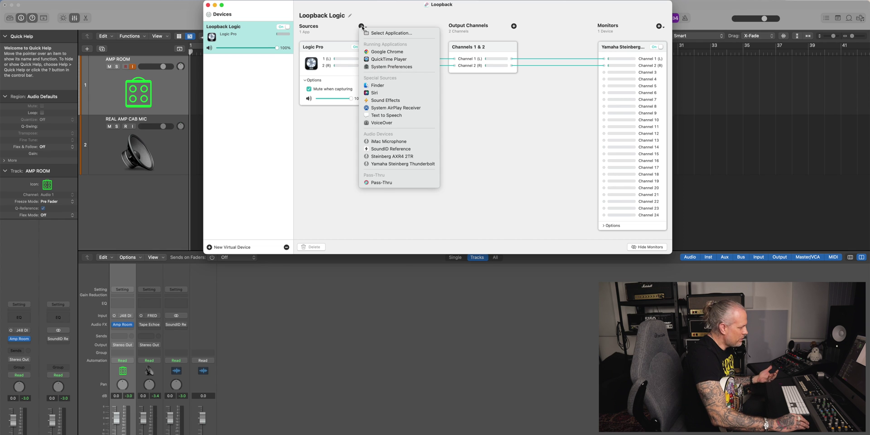
left_click(321, 151)
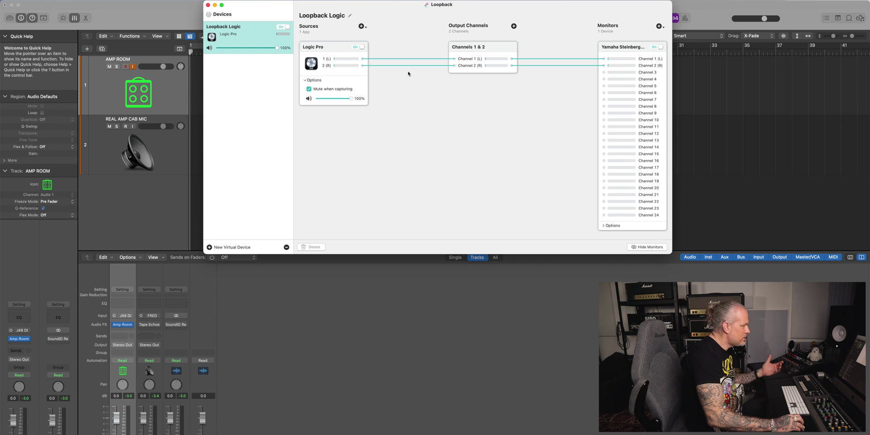
Step: Minimize Loopback and bring the Sound settings window forward through Mission Control
left_click(215, 5)
key("ctrl+Up")
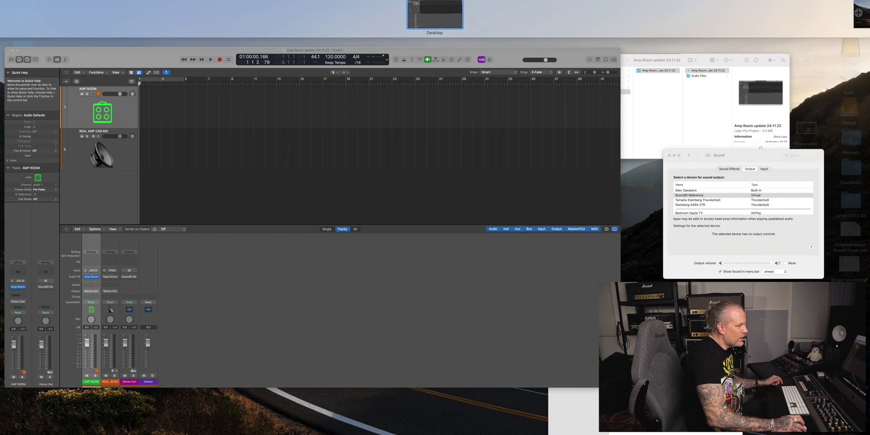
left_click(773, 229)
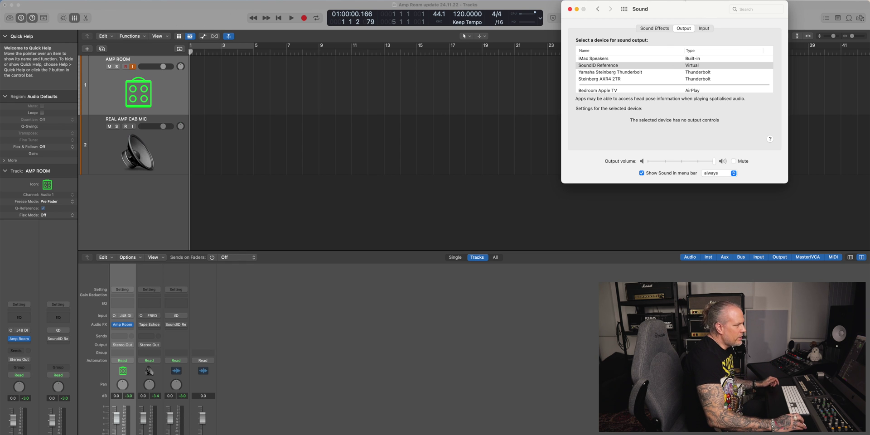
Step: Open and close SoundID Reference, check Loopback Logic among input devices, then view outputs
left_click(685, 1)
left_click(700, 24)
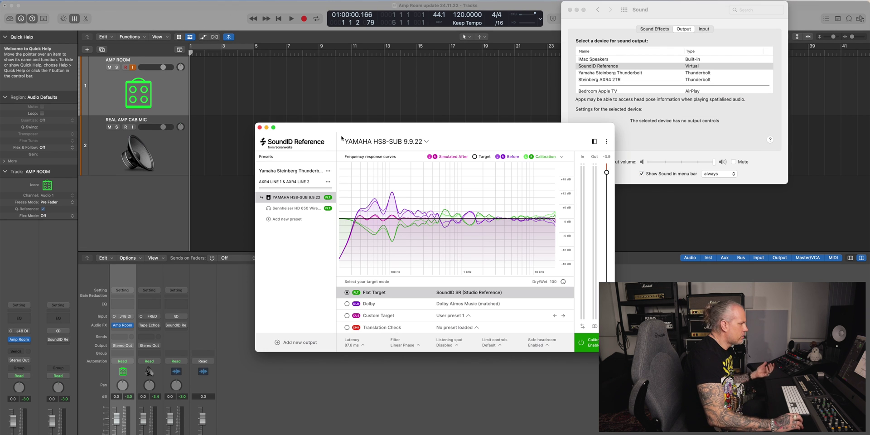
left_click(259, 128)
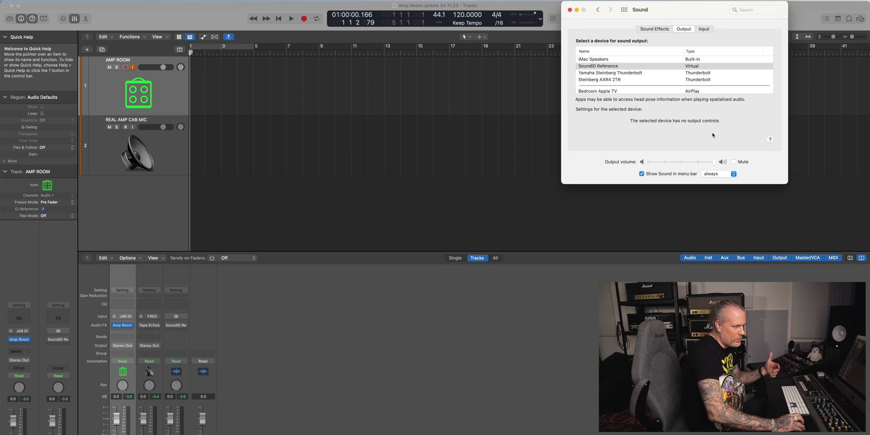
left_click(704, 30)
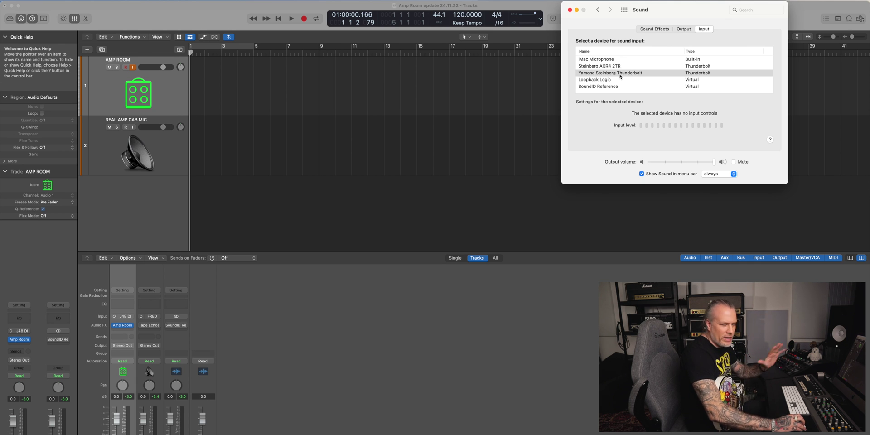
left_click(683, 29)
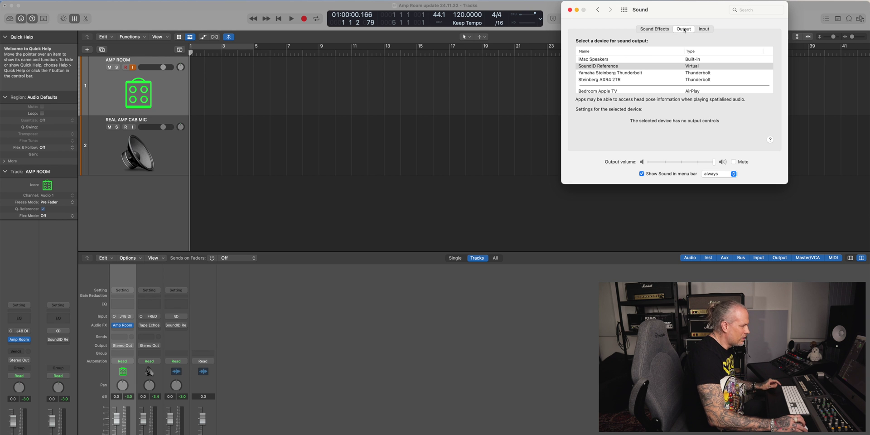
Step: Confirm Loopback Logic's 44,100 Hz, 2 ch 32-bit float format in Audio MIDI Setup, then show Logic's audio settings
left_click(576, 10)
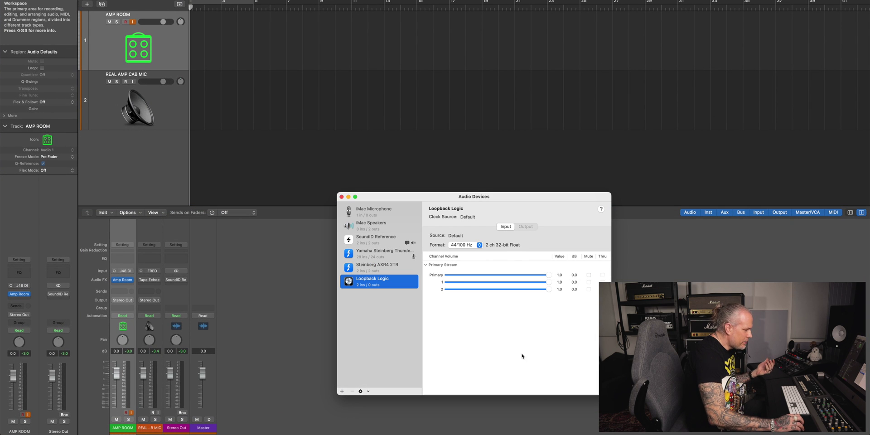
mouse_move(582, 426)
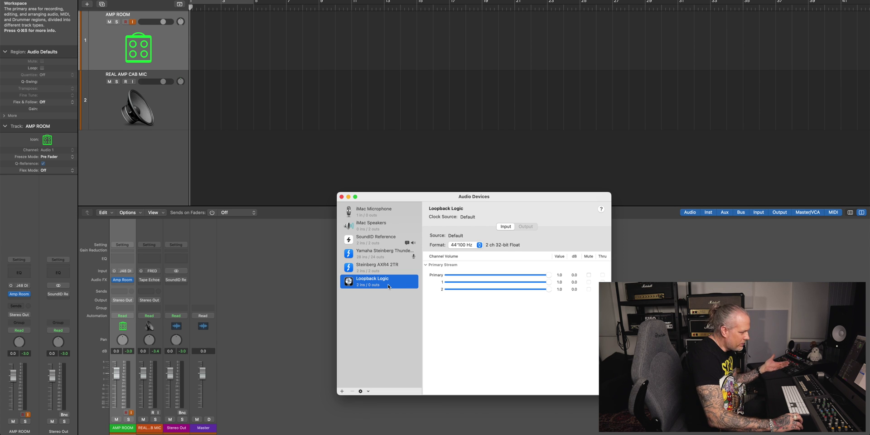
left_click(347, 197)
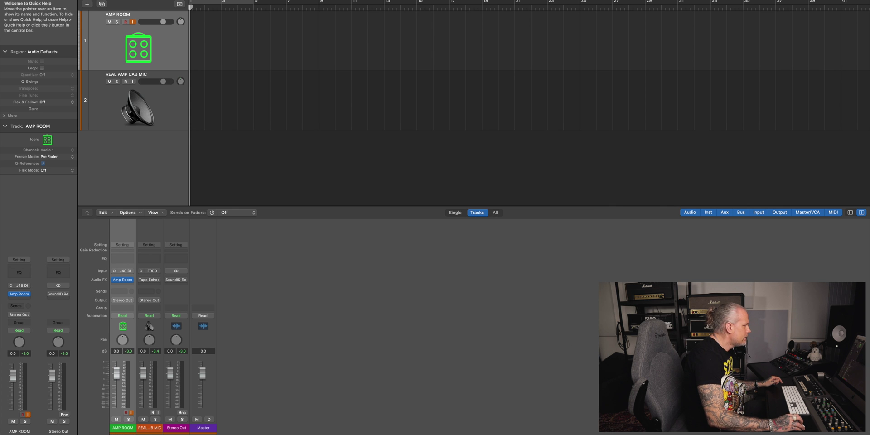
key("super+comma")
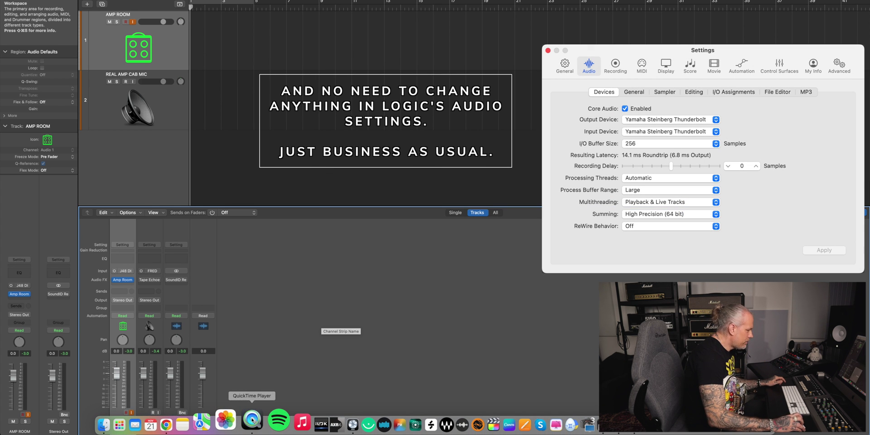
Step: Bring up QuickTime Player's Dock menu of recent recordings and recording options, then dismiss it
right_click(252, 420)
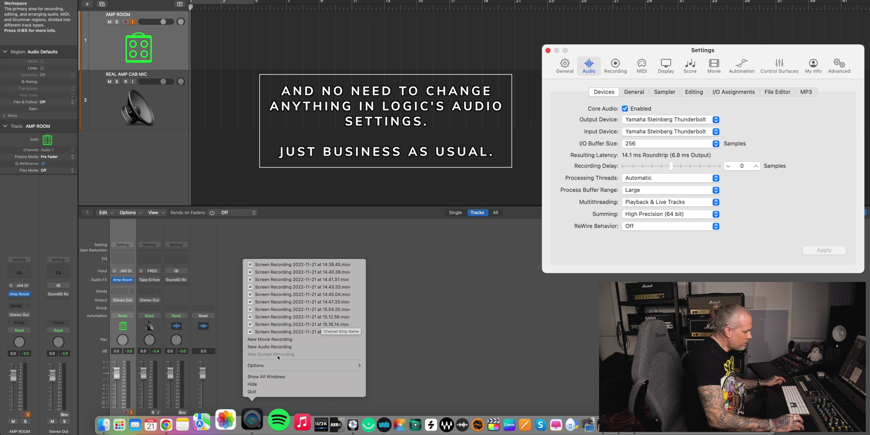
left_click(426, 308)
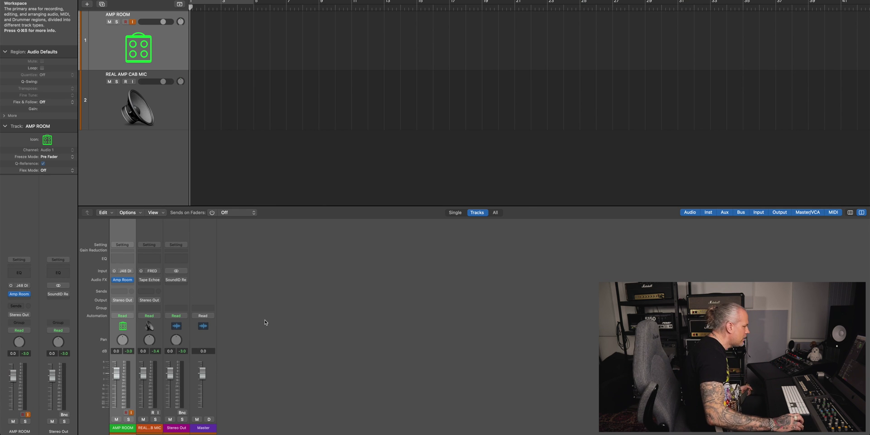
Step: Inspect the Amp Room plugin on AMP ROOM, then enable input monitoring on REAL AMP CAB MIC
left_click(123, 279)
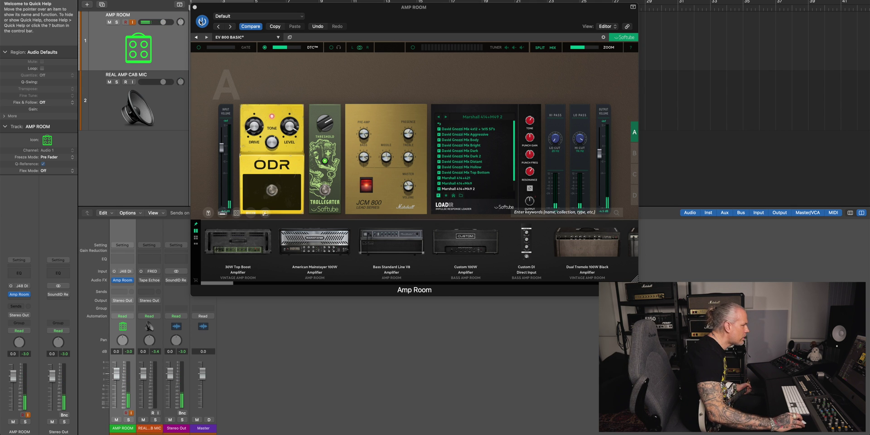
left_click(195, 7)
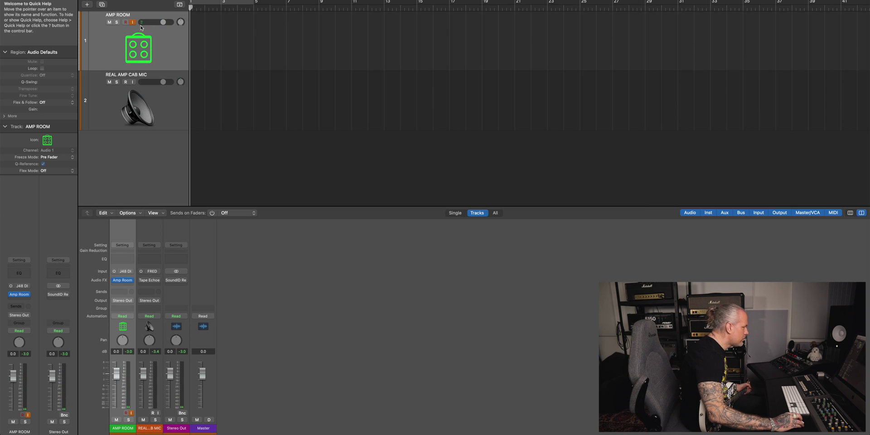
left_click(108, 102)
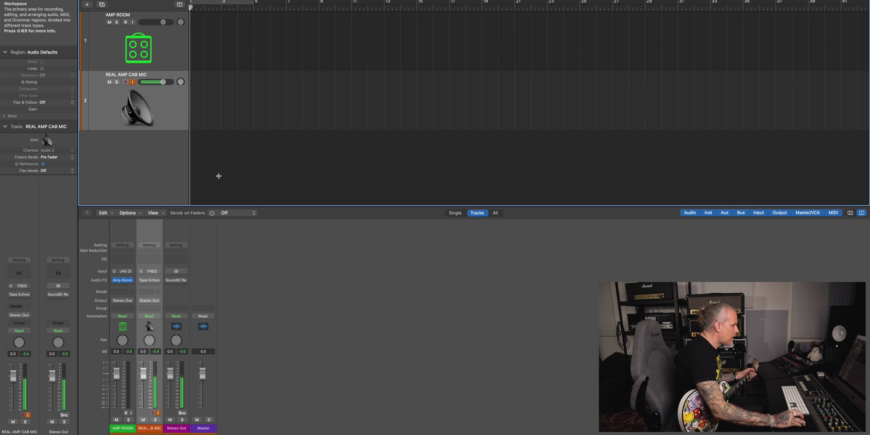
Step: Power on the Tape Echoes insert on REAL AMP CAB MIC and the SoundID Reference insert on Stereo Out
left_click(151, 281)
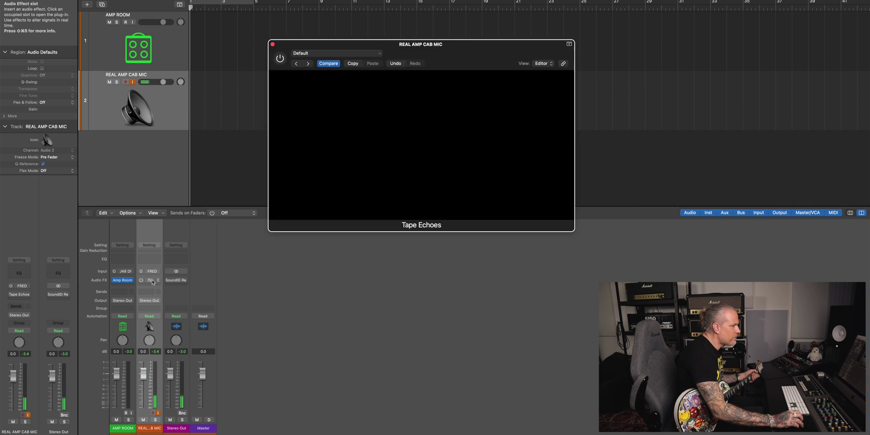
left_click(280, 58)
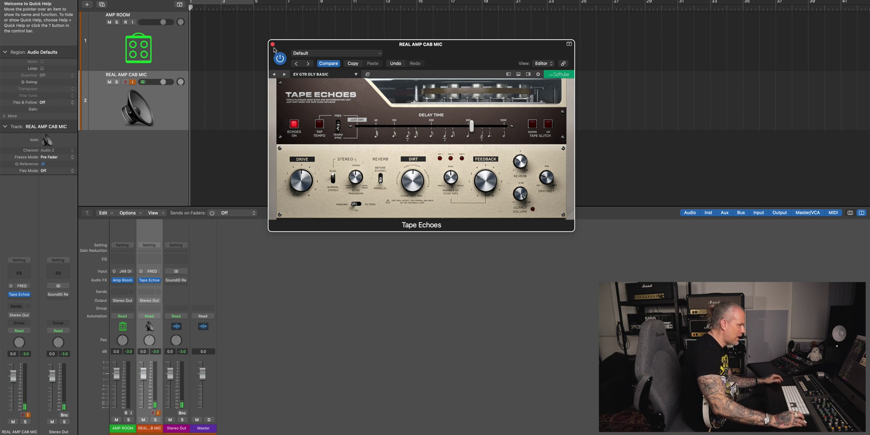
left_click(273, 44)
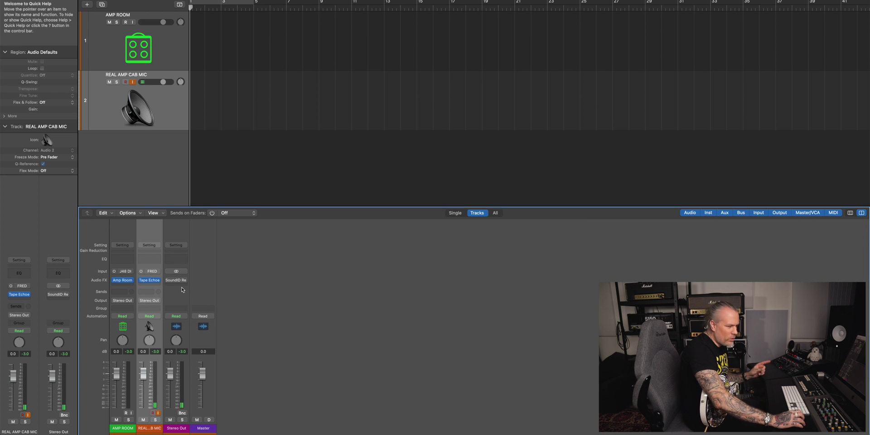
mouse_move(179, 283)
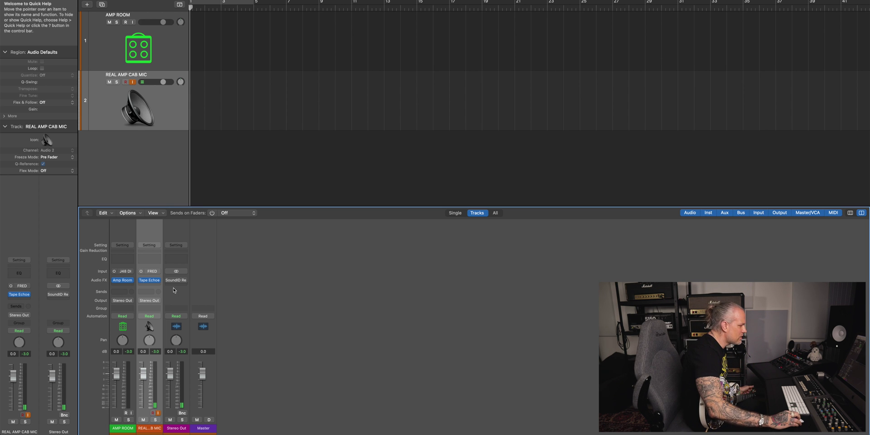
left_click(168, 280)
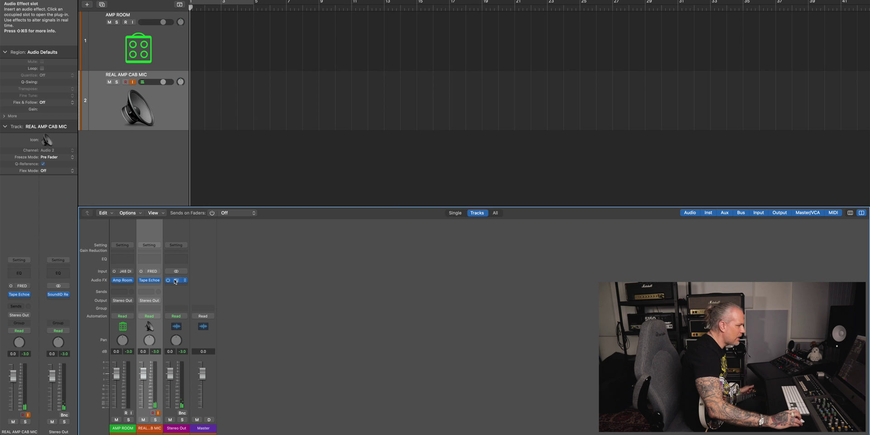
left_click(176, 280)
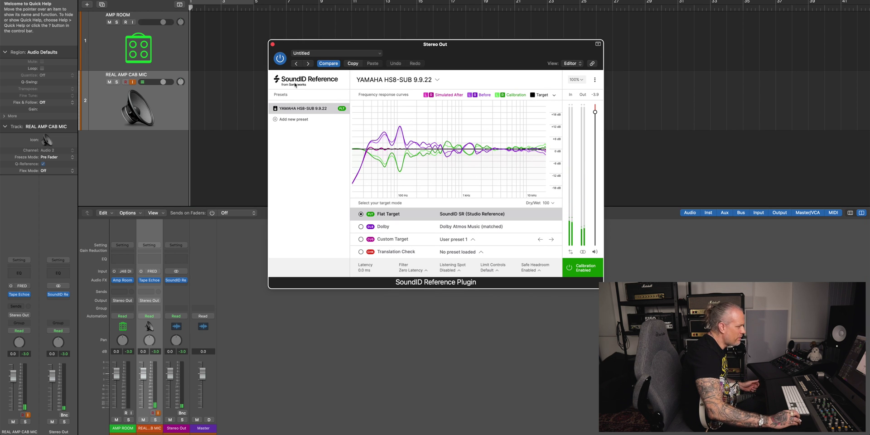
left_click(272, 44)
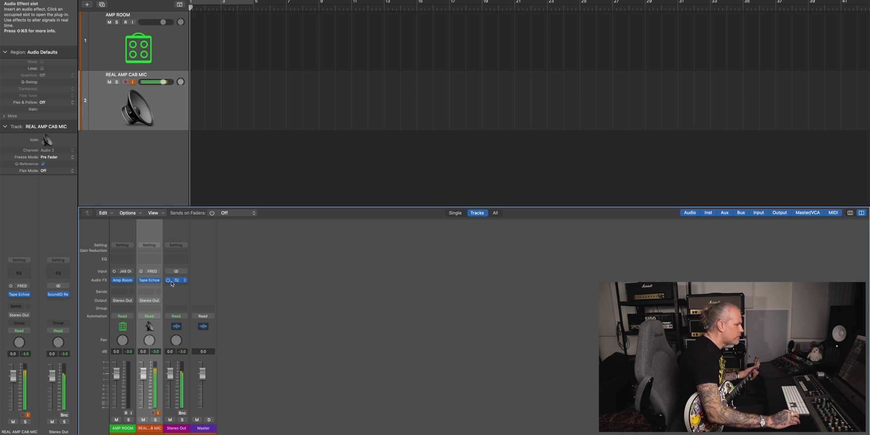
Step: Bypass the SoundID Reference insert on Stereo Out and the Tape Echoes insert on REAL AMP CAB MIC
left_click(170, 280)
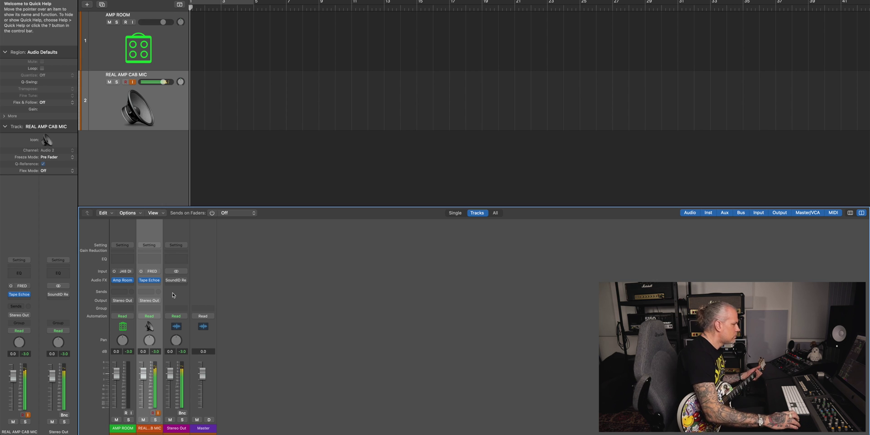
left_click(141, 280)
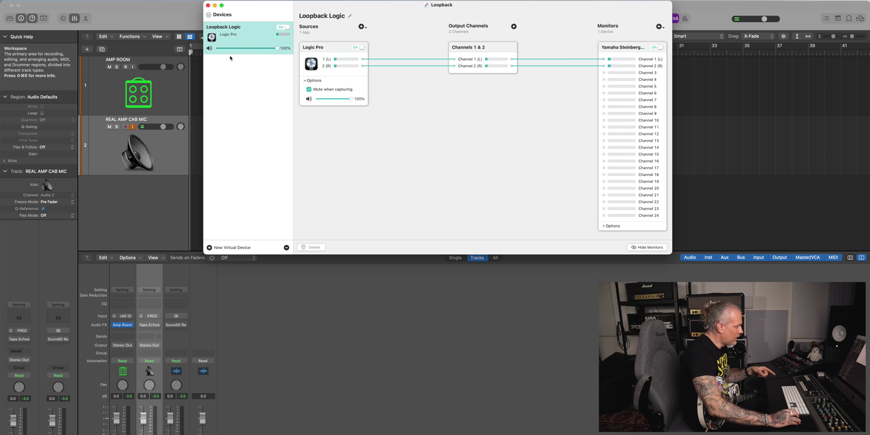
Step: Bring the Logic Pro project back in front of the Loopback window
left_click(485, 396)
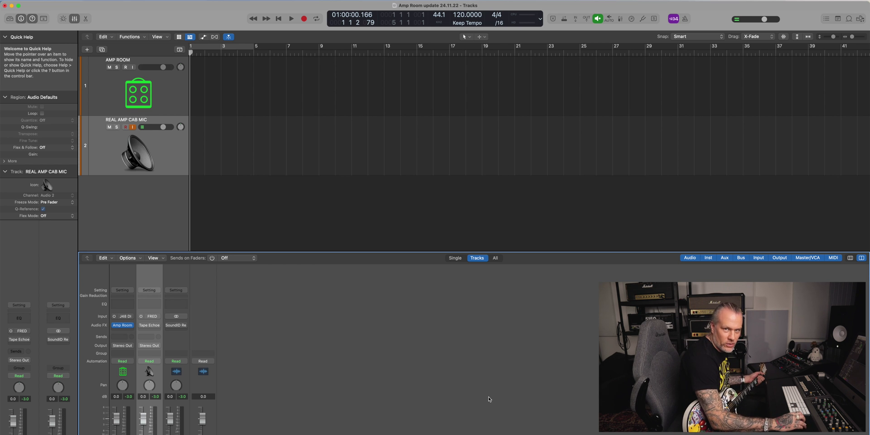
Step: Enable Low Latency Monitoring and shift input monitoring and record arming from REAL AMP CAB MIC to AMP ROOM
left_click(631, 19)
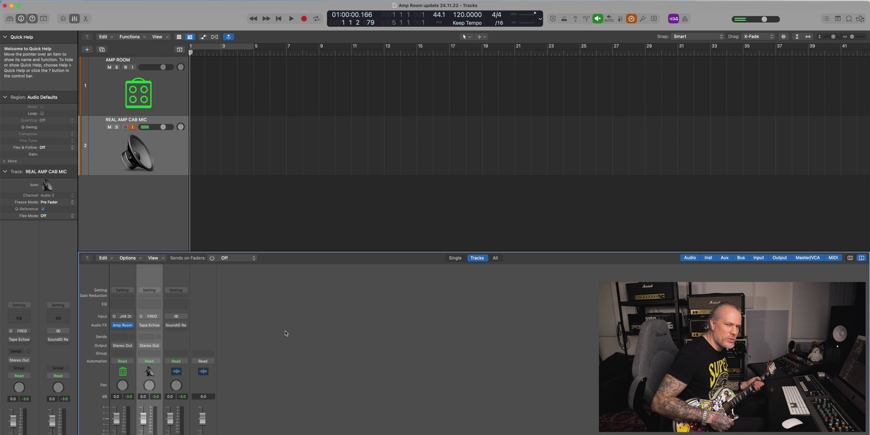
left_click(133, 127)
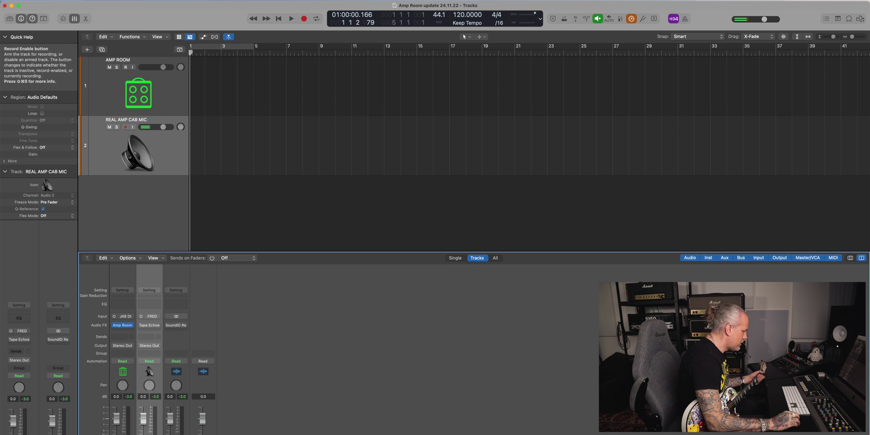
left_click(132, 67)
left_click(158, 90)
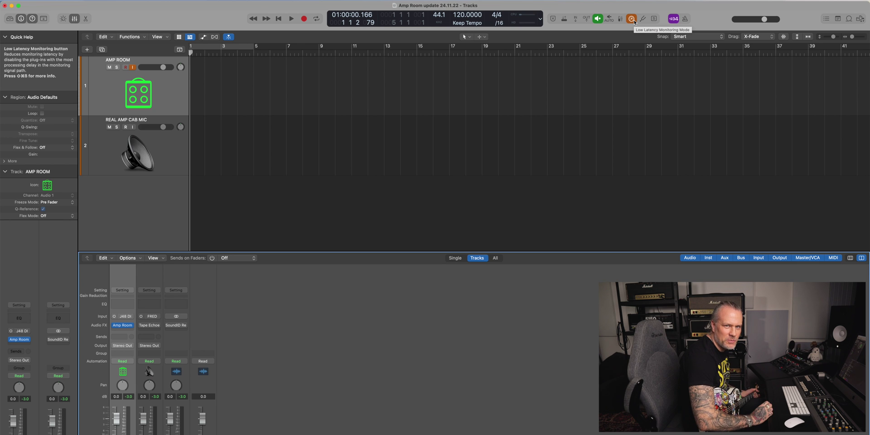
Step: Select the REAL AMP CAB MIC track below AMP ROOM so it gets input monitoring and arming
key("Down")
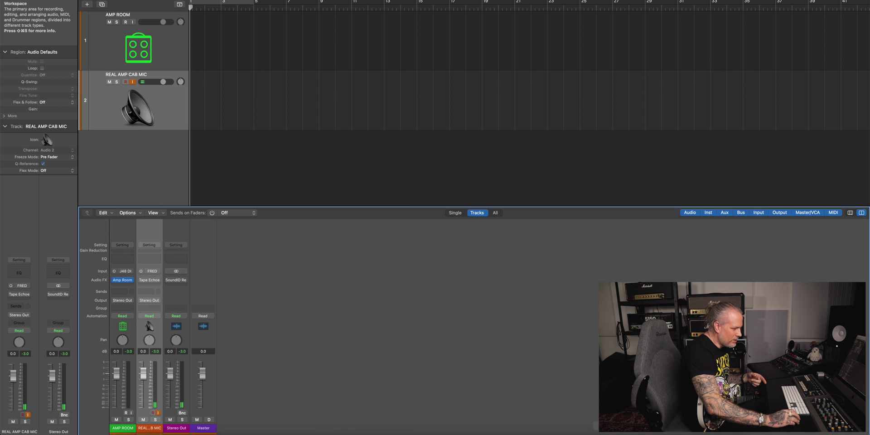
Step: Restore the minimized browser window showing the Rogue Amoeba Loopback product page
left_click(661, 432)
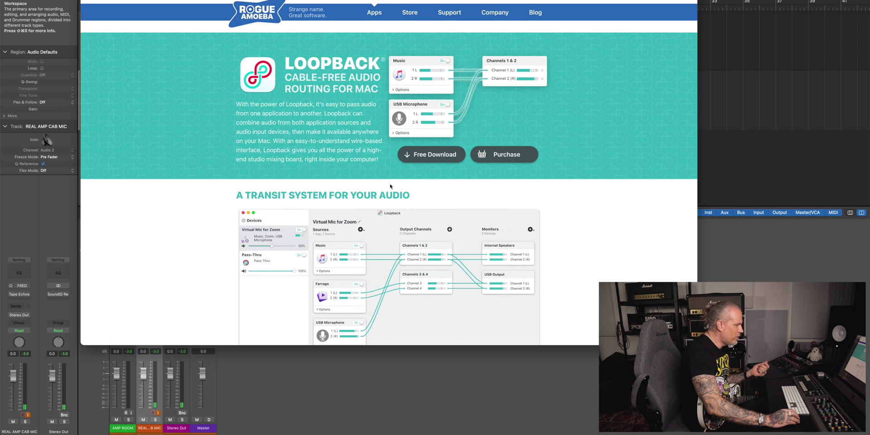